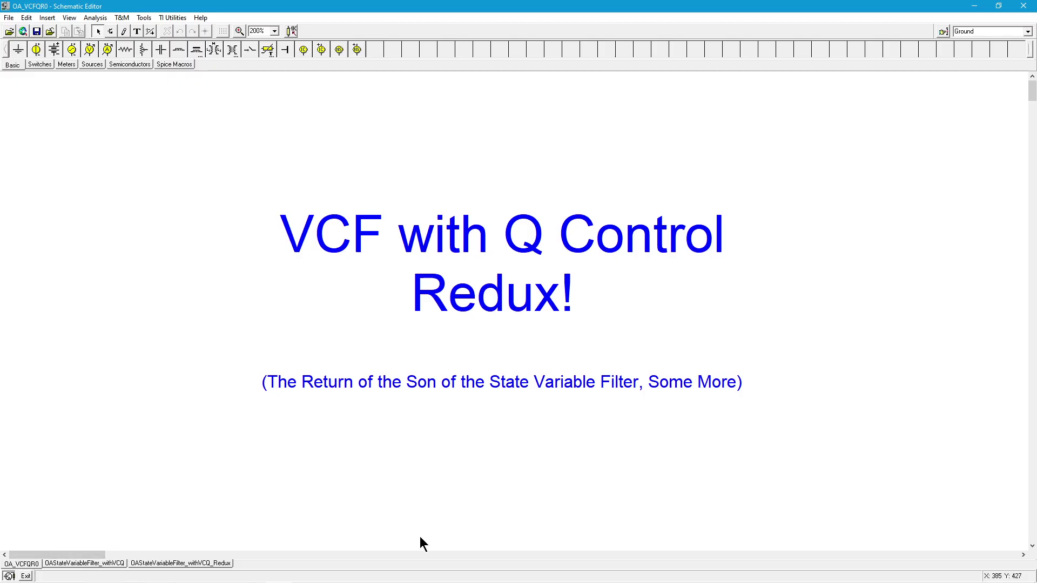
Page right to the four-point VCF Timeline notes on unity gain at resonance
{"action": "left_click", "coordinate": [431, 555]}
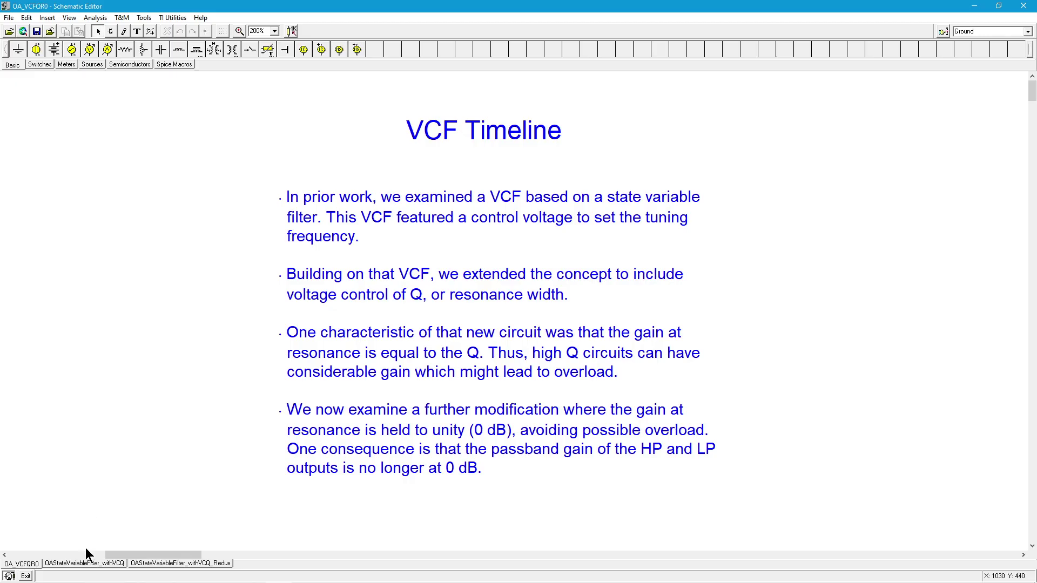
Switch to the OAStateVariableFilter_withVCQ tab with the 1.59 kHz LM13700-controlled filter
{"action": "left_click", "coordinate": [90, 563]}
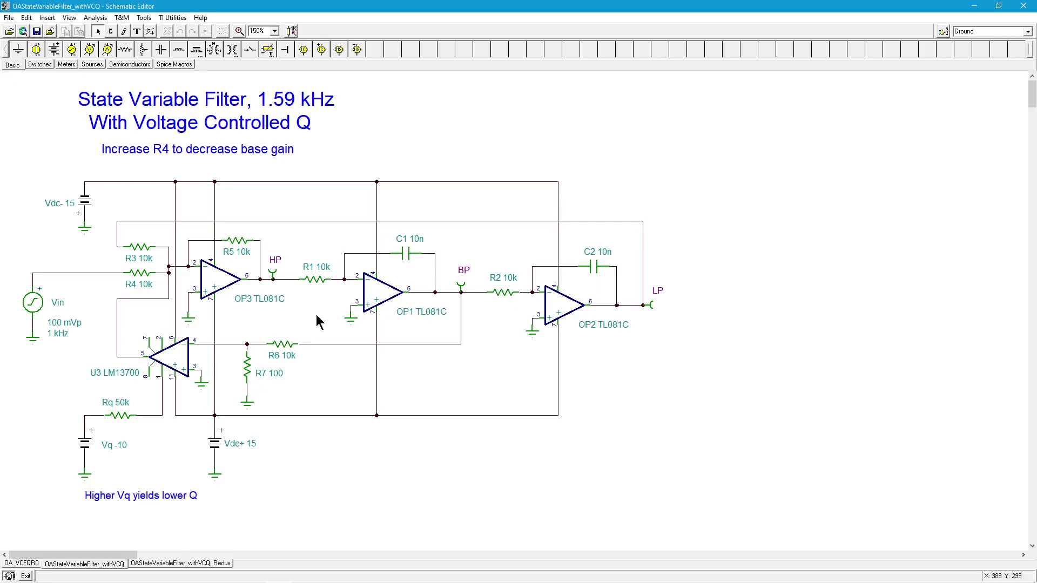
Run the AC Transfer Characteristic sweep with defaults and place the BP/HP/LP legend below the peak
{"action": "left_click", "coordinate": [100, 17]}
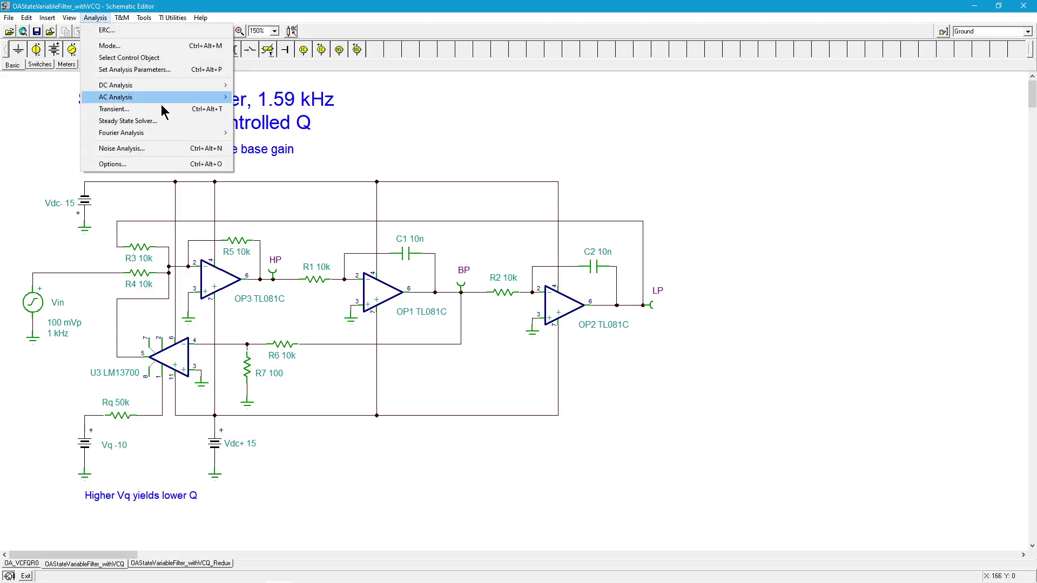
{"action": "mouse_move", "coordinate": [174, 99]}
{"action": "left_click", "coordinate": [271, 121]}
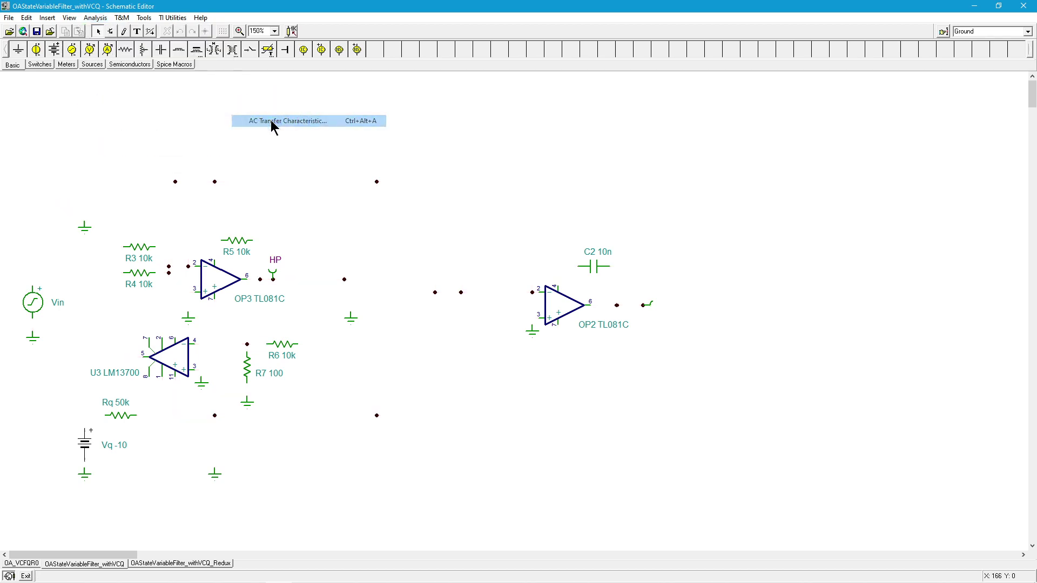
{"action": "left_click", "coordinate": [590, 241]}
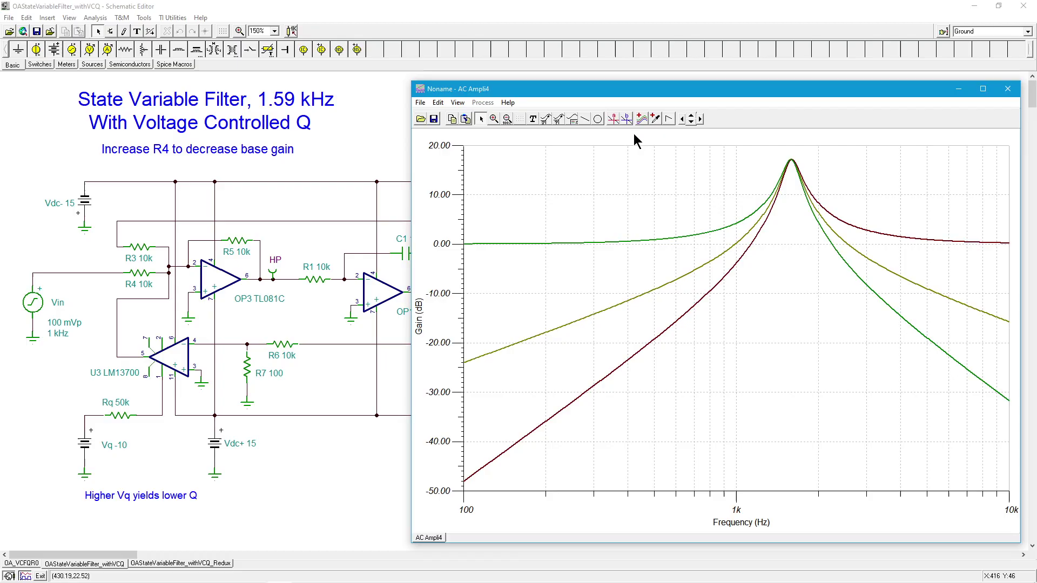
{"action": "left_click", "coordinate": [574, 119]}
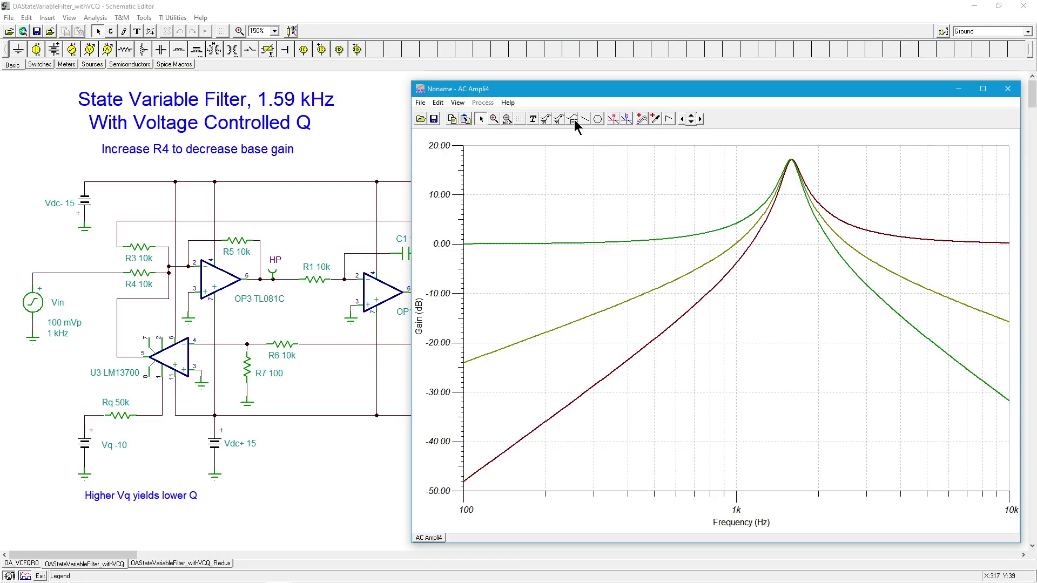
{"action": "left_click", "coordinate": [745, 303]}
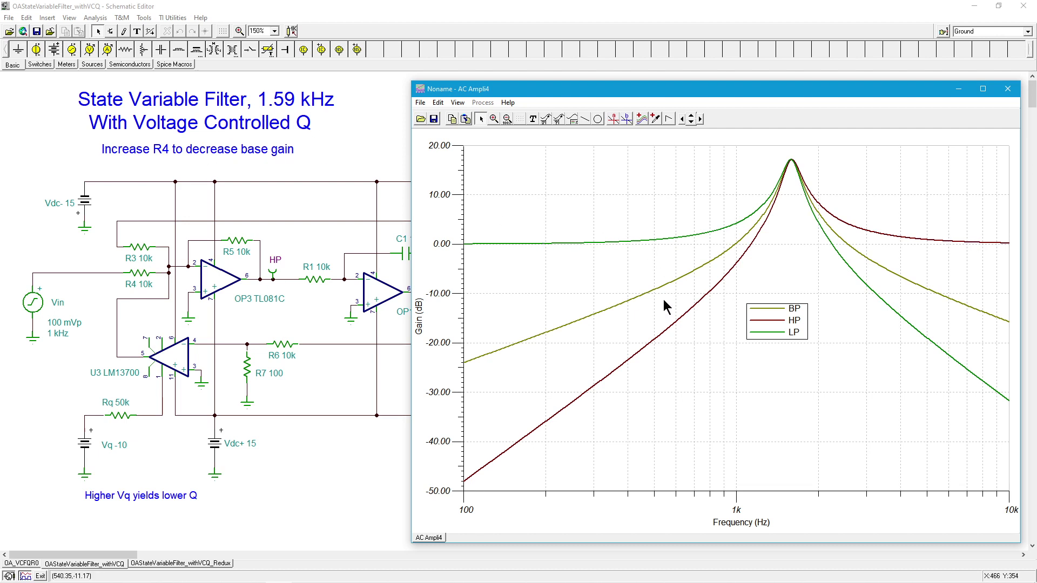
Minimize the AC analysis graph to reveal the full schematic
{"action": "left_click", "coordinate": [959, 89]}
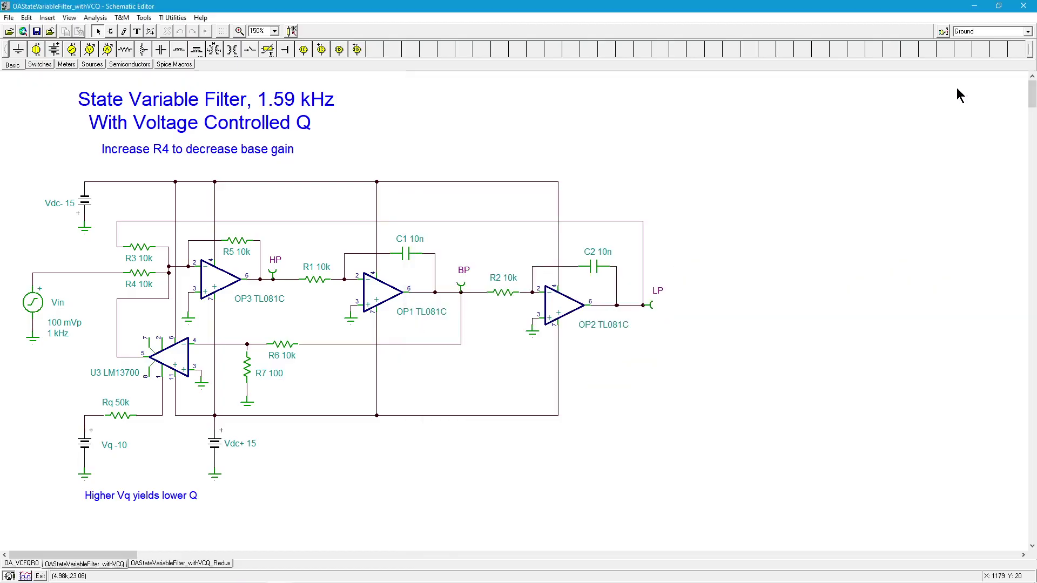
Change resistor R4's resistance to 20k
{"action": "double_click", "coordinate": [143, 278]}
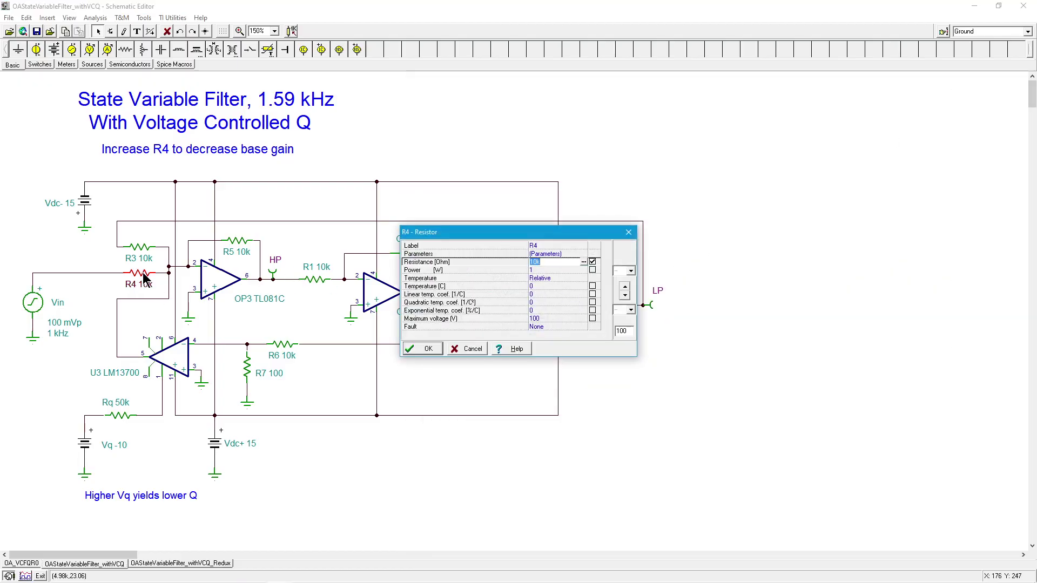
{"action": "type", "text": "20k"}
{"action": "left_click", "coordinate": [426, 350]}
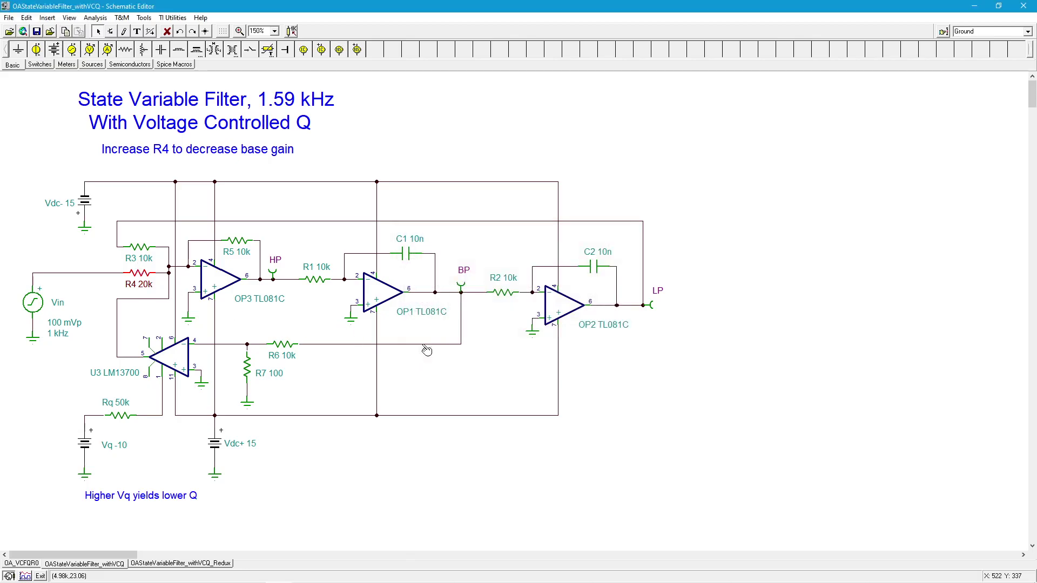
Rerun the AC Transfer Characteristic sweep with R4 at 20k
{"action": "left_click", "coordinate": [96, 18]}
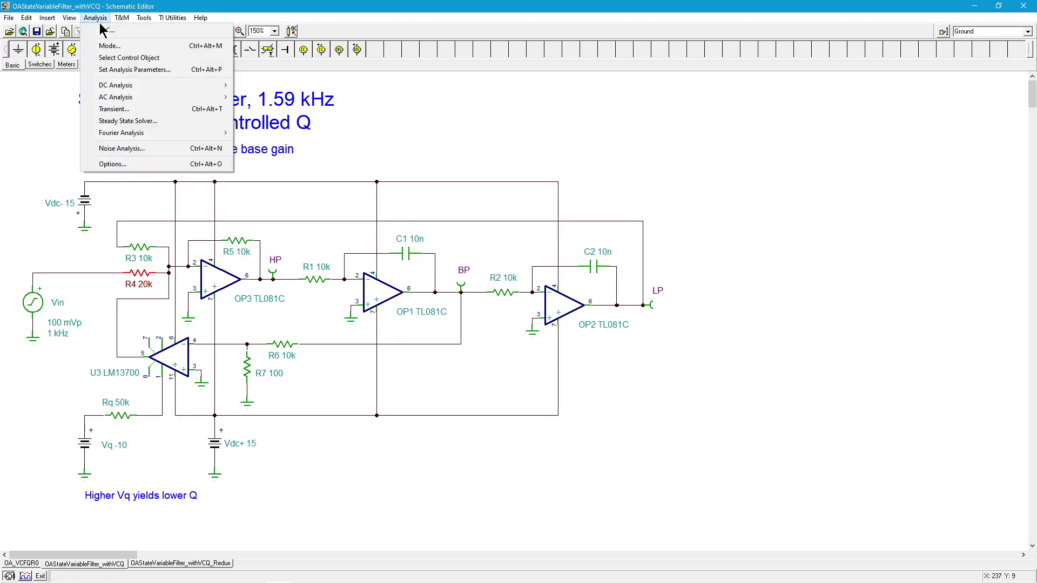
{"action": "mouse_move", "coordinate": [138, 99]}
{"action": "left_click", "coordinate": [302, 121]}
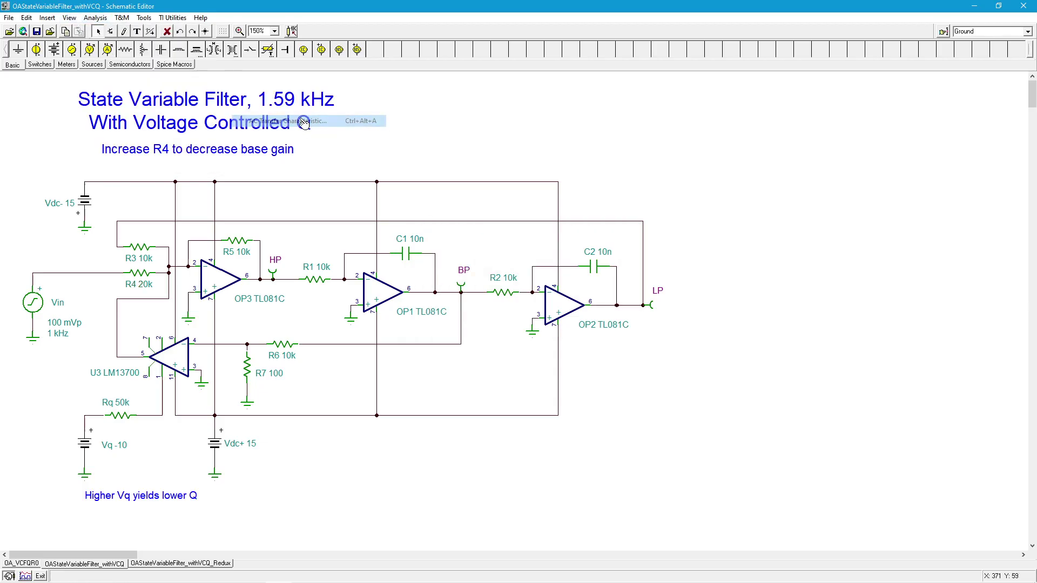
{"action": "left_click", "coordinate": [595, 247]}
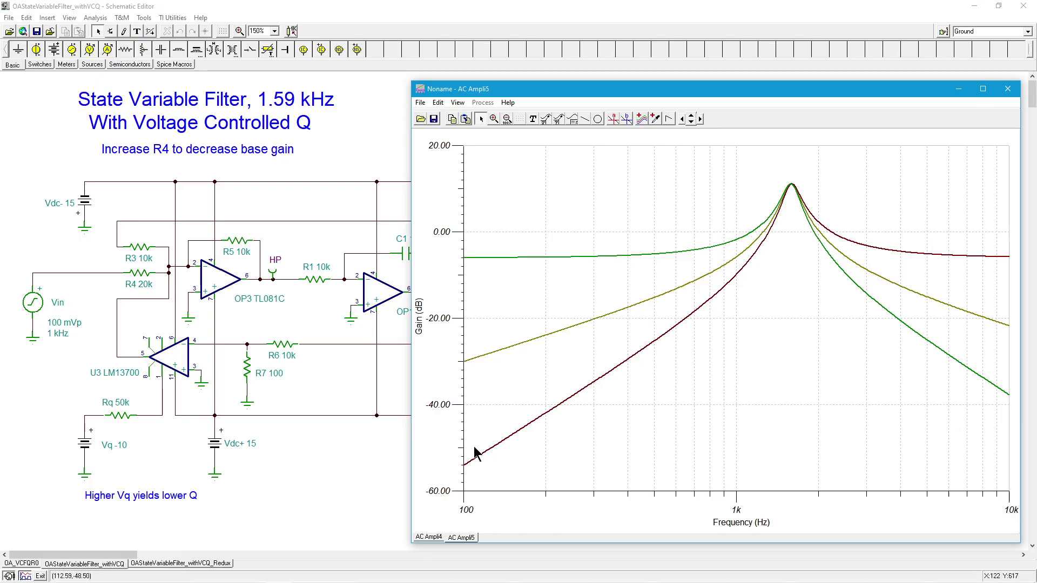
{"action": "left_click", "coordinate": [432, 538]}
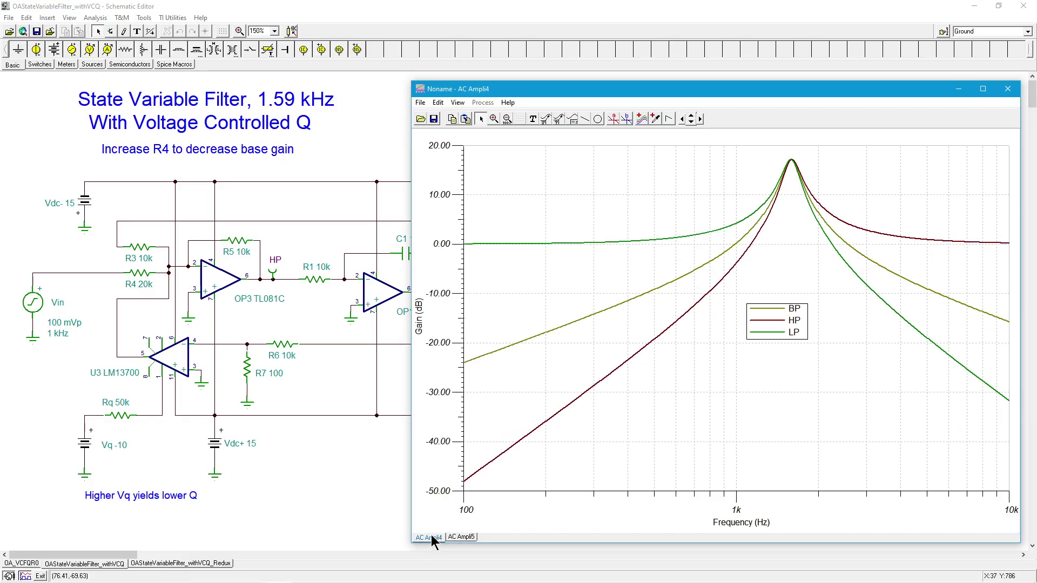
{"action": "left_click", "coordinate": [462, 536]}
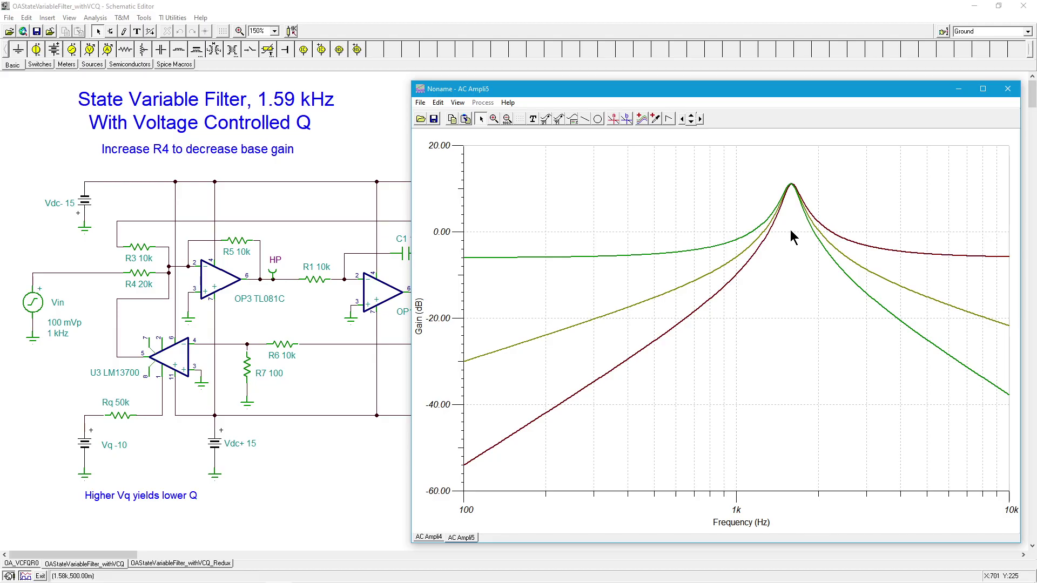
Reset R4 to 10k, briefly viewing the AC Ampli5 plot before returning to the schematic
{"action": "double_click", "coordinate": [139, 277]}
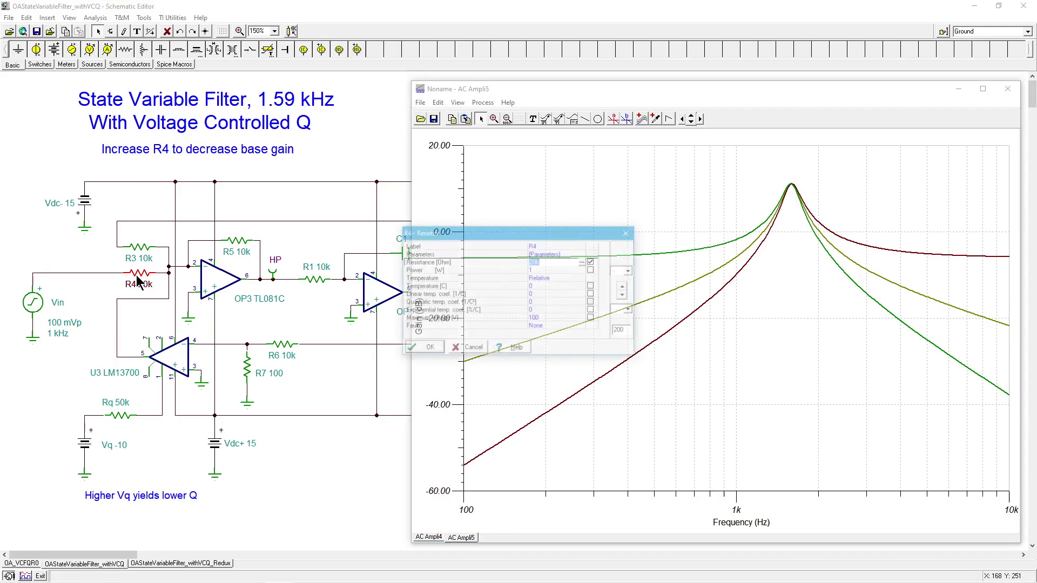
{"action": "type", "text": "10"}
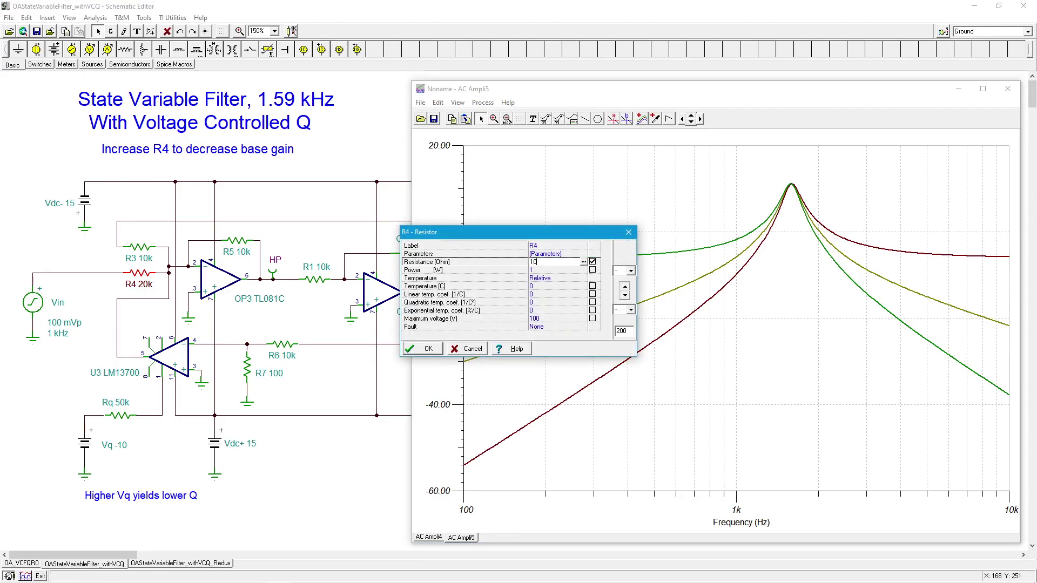
{"action": "type", "text": "k"}
{"action": "left_click", "coordinate": [430, 349]}
{"action": "left_click", "coordinate": [747, 357]}
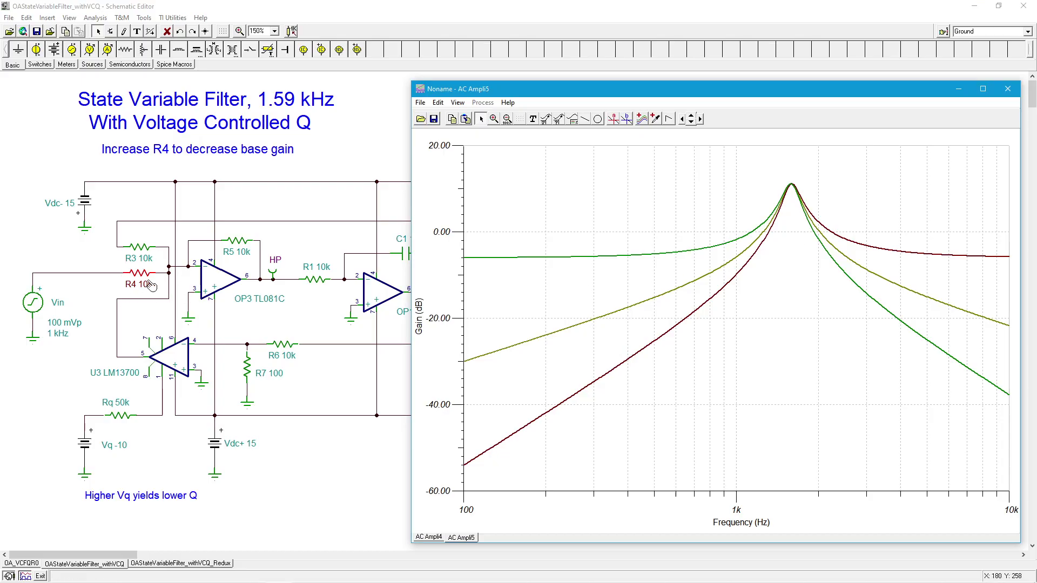
{"action": "left_click", "coordinate": [84, 266]}
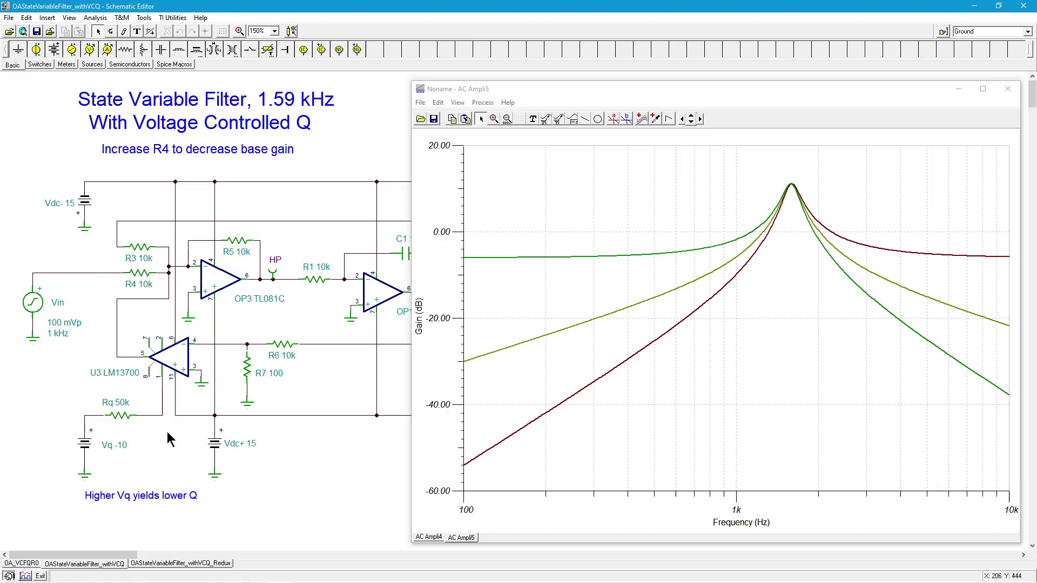
Set the Vq battery voltage to -5 V
{"action": "double_click", "coordinate": [87, 446]}
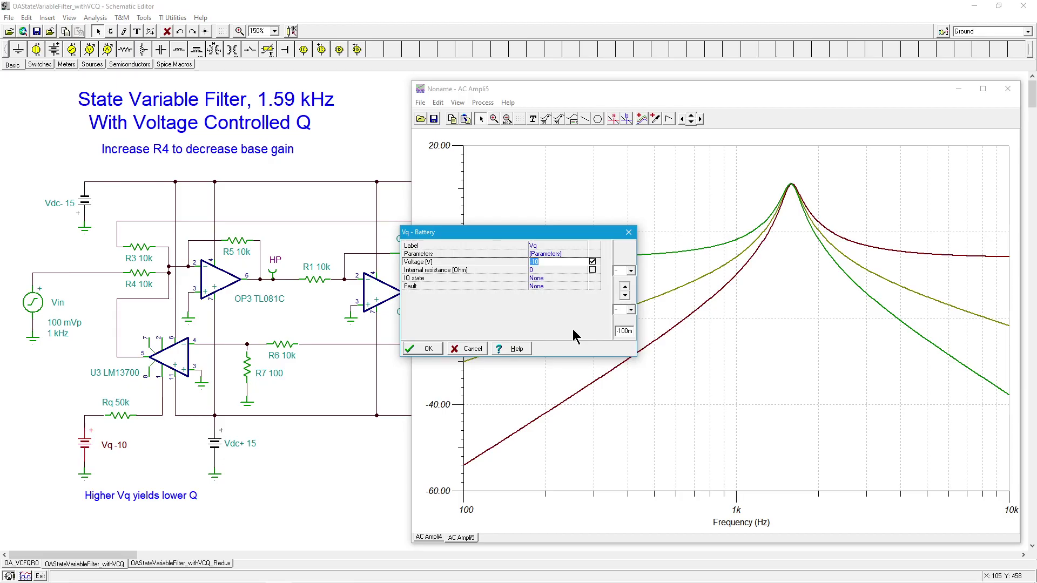
{"action": "type", "text": "-5"}
{"action": "left_click", "coordinate": [426, 348]}
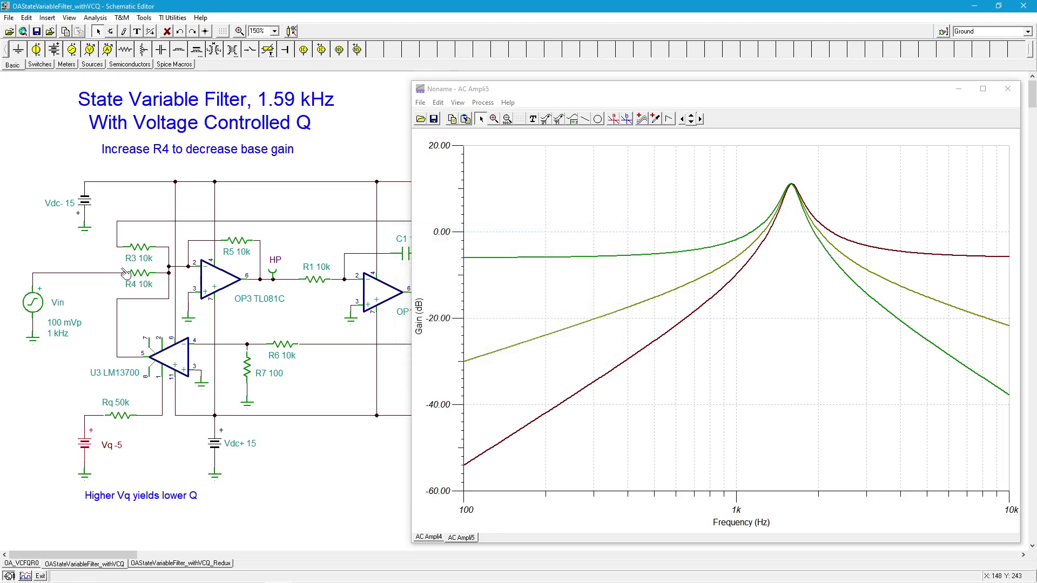
Rerun the AC Transfer Characteristic sweep with Vq at -5 V
{"action": "left_click", "coordinate": [95, 18]}
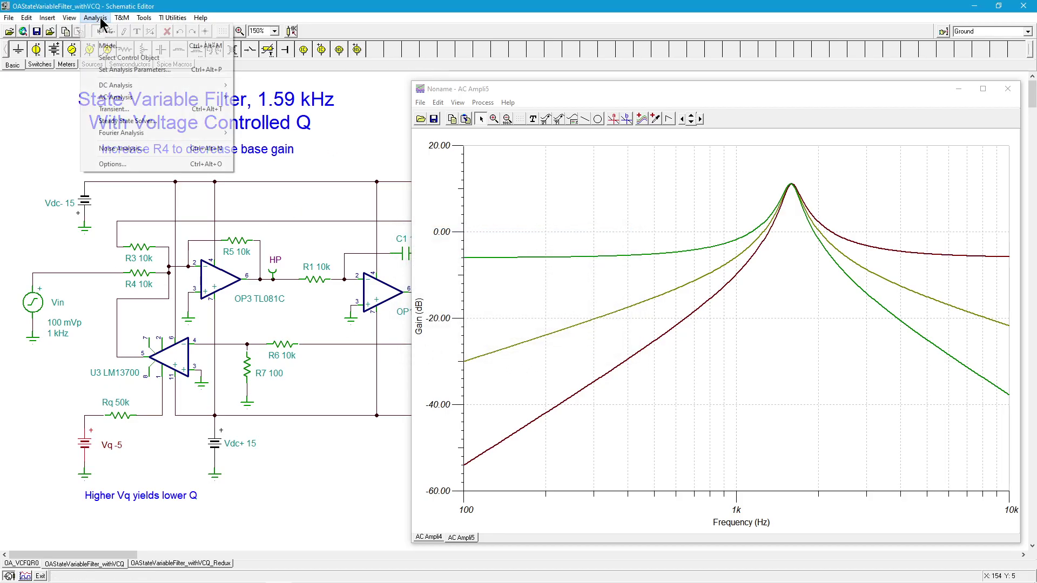
{"action": "mouse_move", "coordinate": [130, 97]}
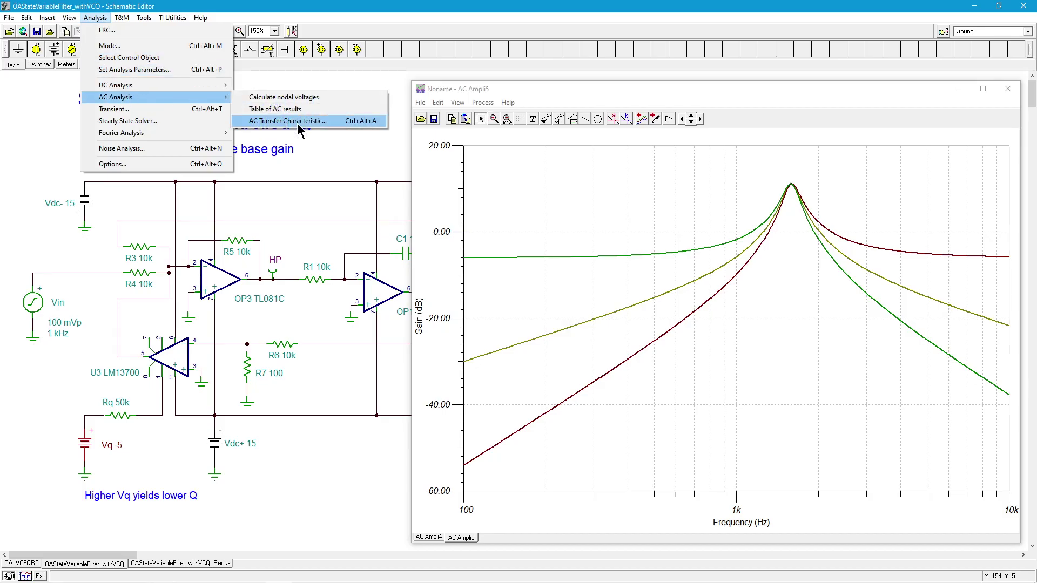
{"action": "left_click", "coordinate": [298, 125]}
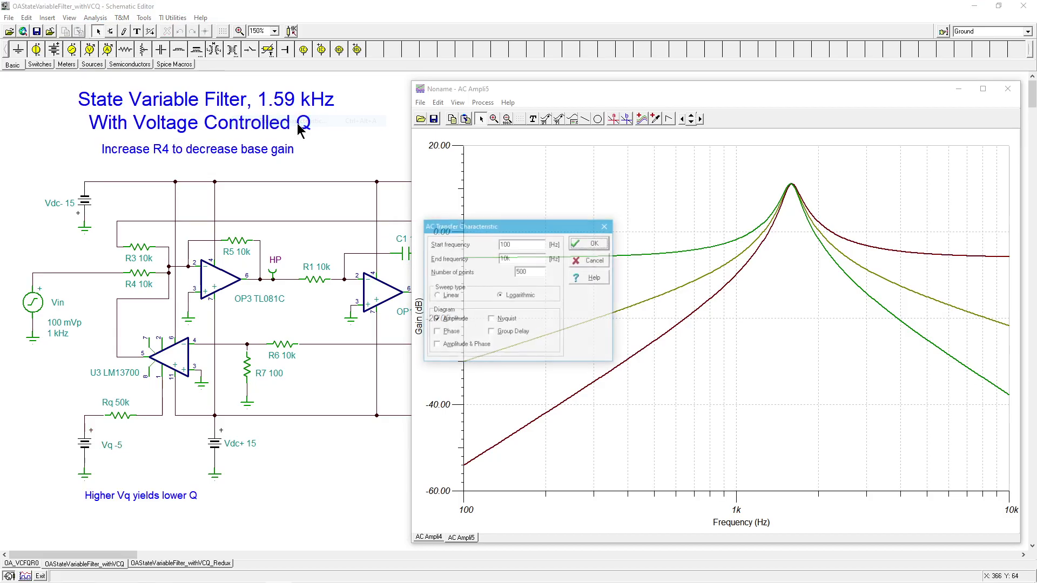
{"action": "left_click", "coordinate": [594, 244]}
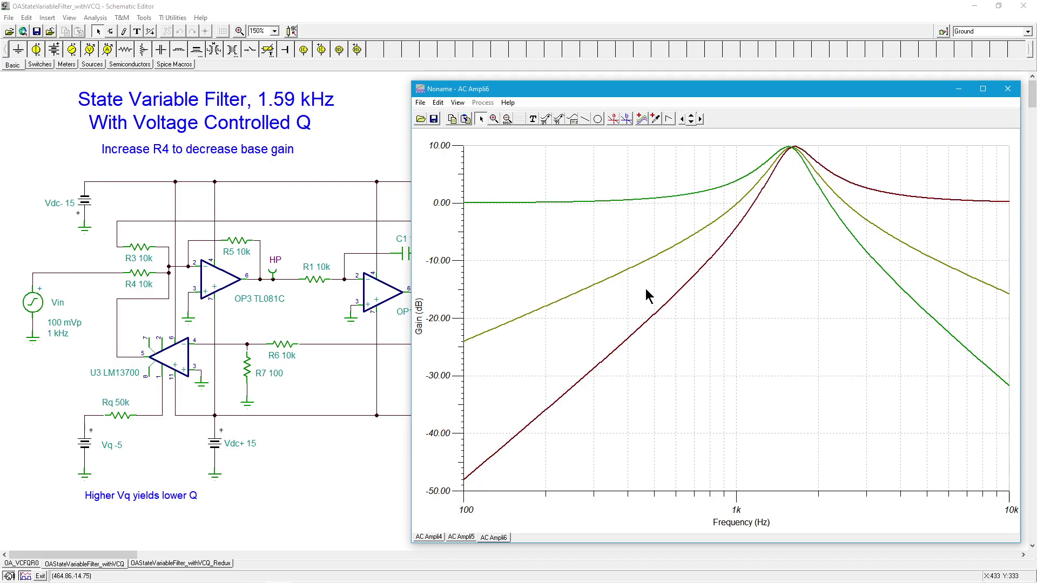
Compare the original AC Ampli4 plot with the new AC Ampli6 plot
{"action": "left_click", "coordinate": [428, 537]}
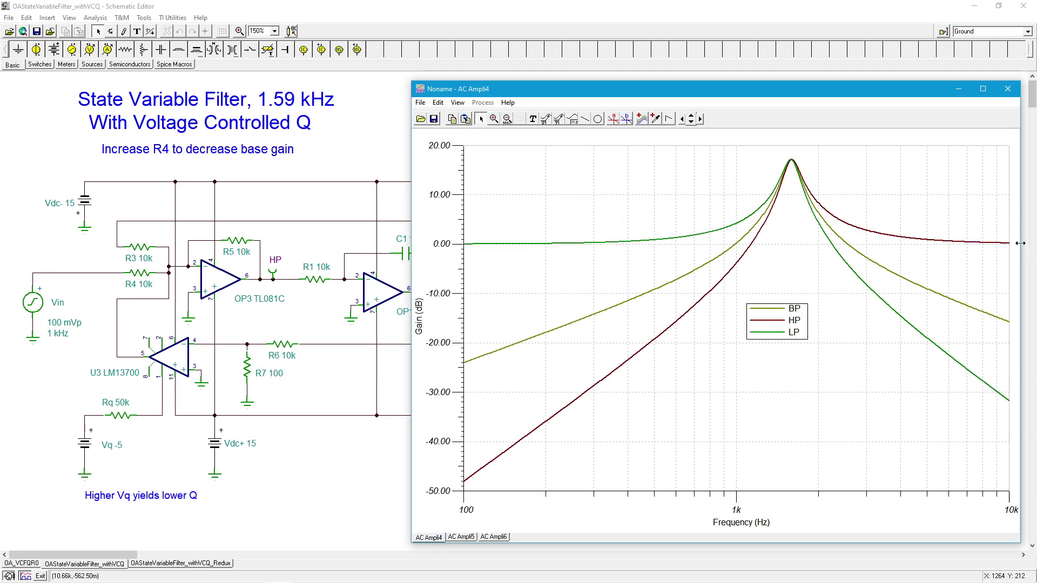
{"action": "left_click", "coordinate": [495, 538]}
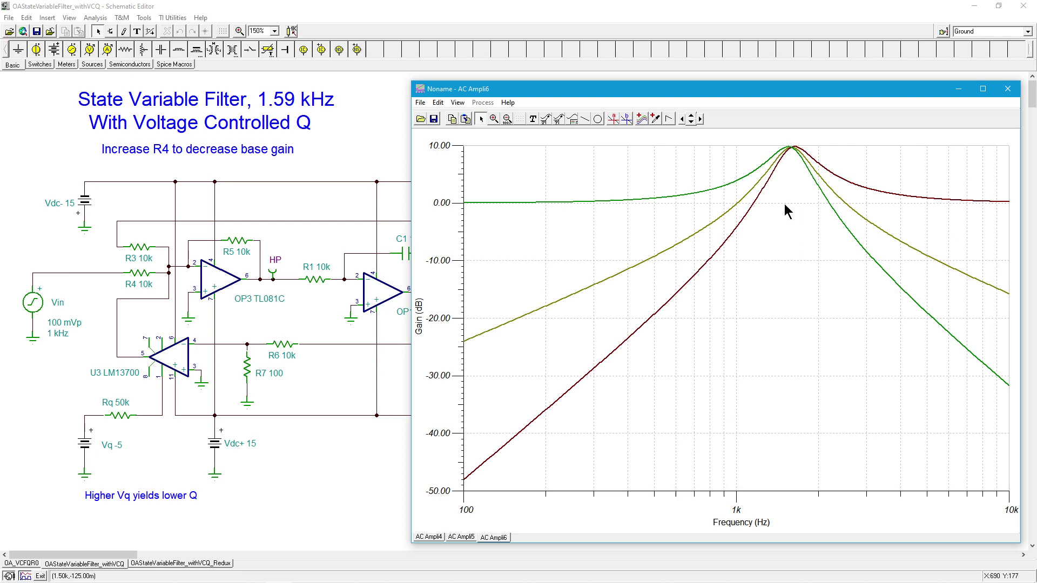
Close the AC Ampli6 plot and open the OAStateVariableFilter_withVCQ_Redux schematic
{"action": "left_click", "coordinate": [1007, 91]}
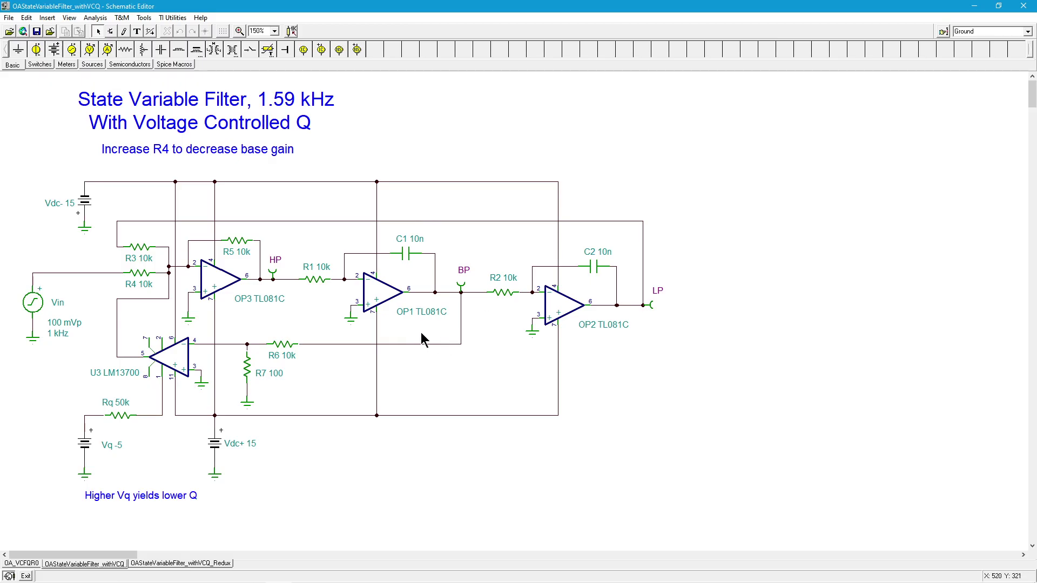
{"action": "left_click", "coordinate": [199, 564]}
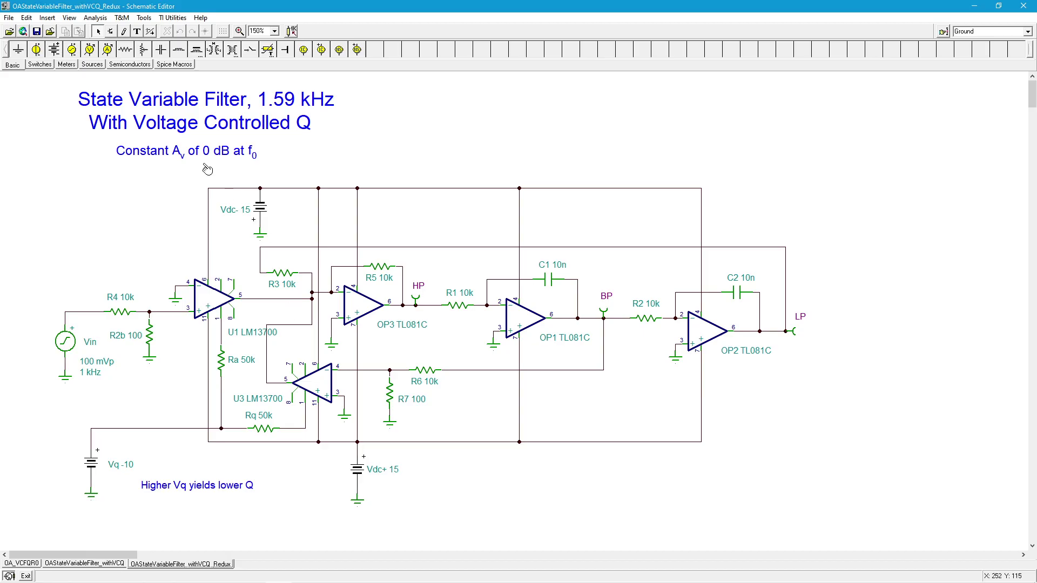
Open the Analysis menu for the Redux filter circuit with Vq at -10 V
{"action": "left_click", "coordinate": [100, 19]}
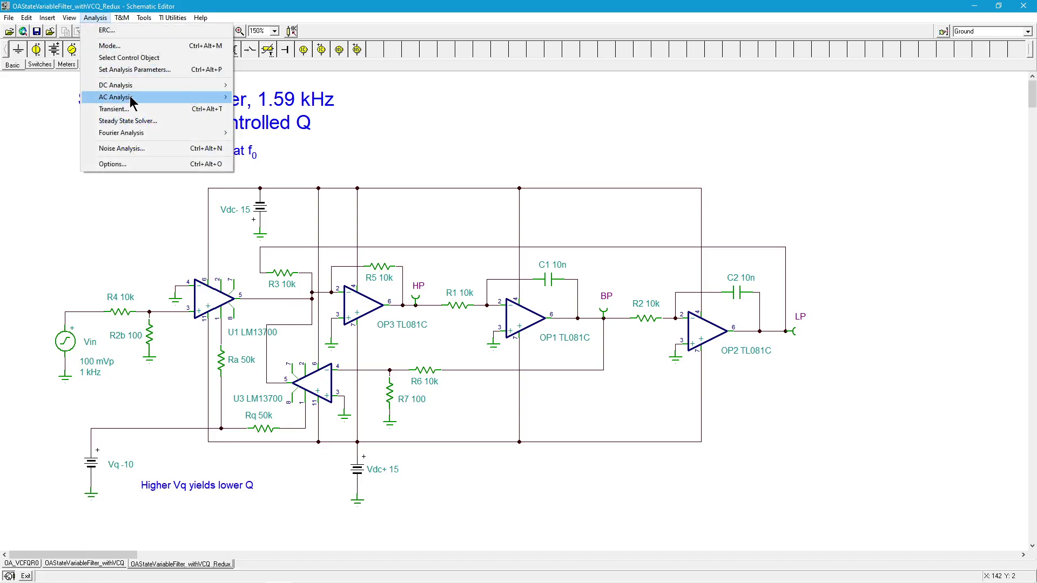
Run an AC transfer characteristic sweep from 100 Hz to 10 kHz (log amplitude) on the Redux circuit
{"action": "mouse_move", "coordinate": [190, 100]}
{"action": "left_click", "coordinate": [265, 121]}
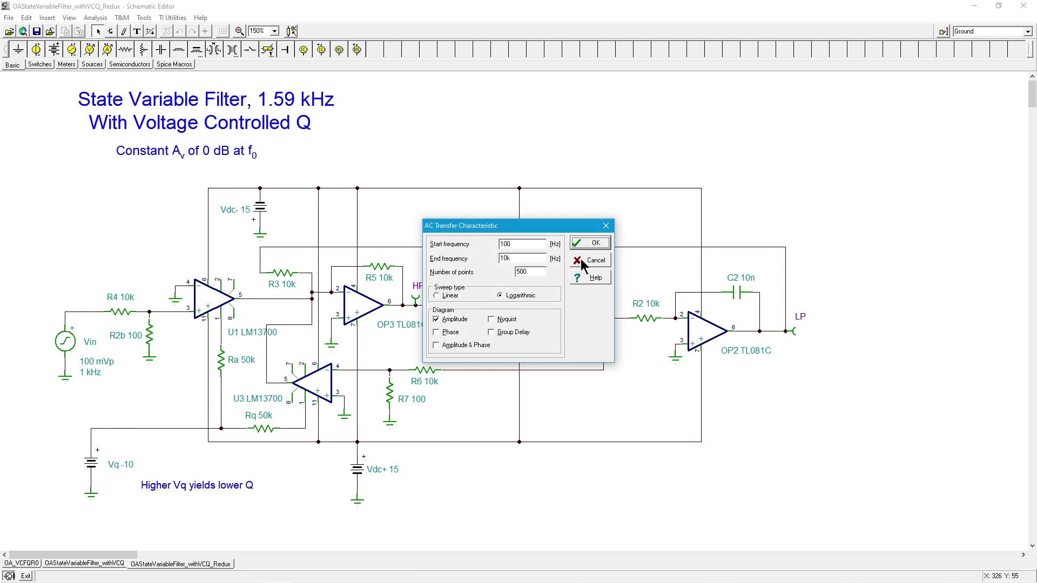
{"action": "left_click", "coordinate": [594, 243]}
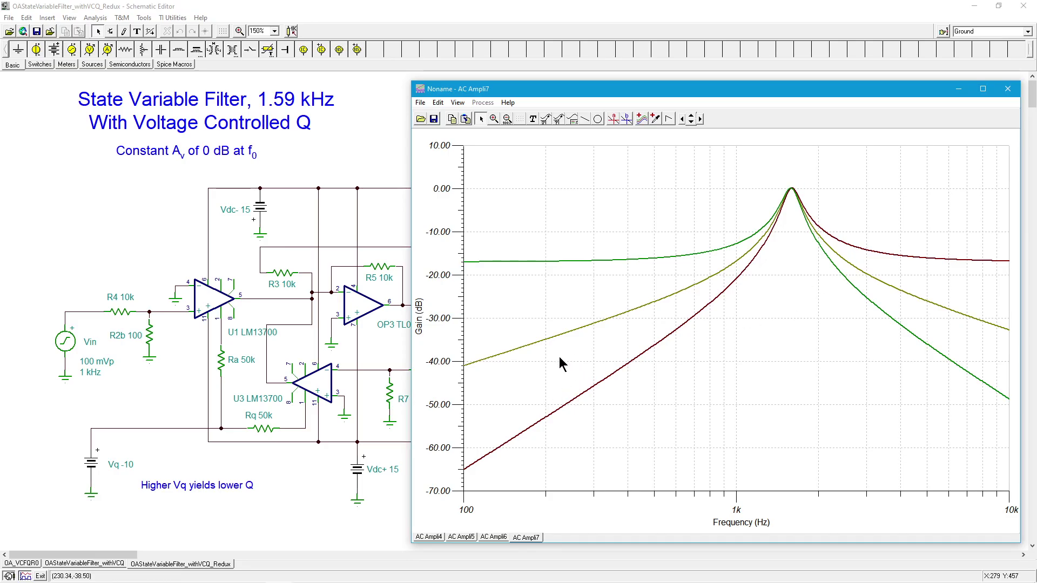
Flip between the AC Ampli4, Ampli5, Ampli6 and Ampli7 gain plots, finishing on AC Ampli7
{"action": "left_click", "coordinate": [428, 537]}
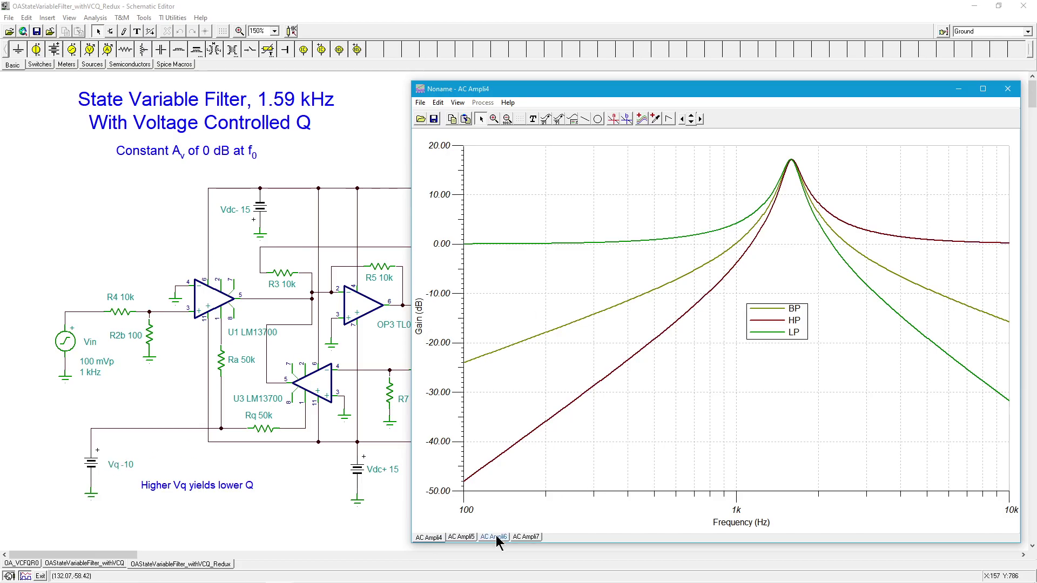
{"action": "left_click", "coordinate": [527, 538]}
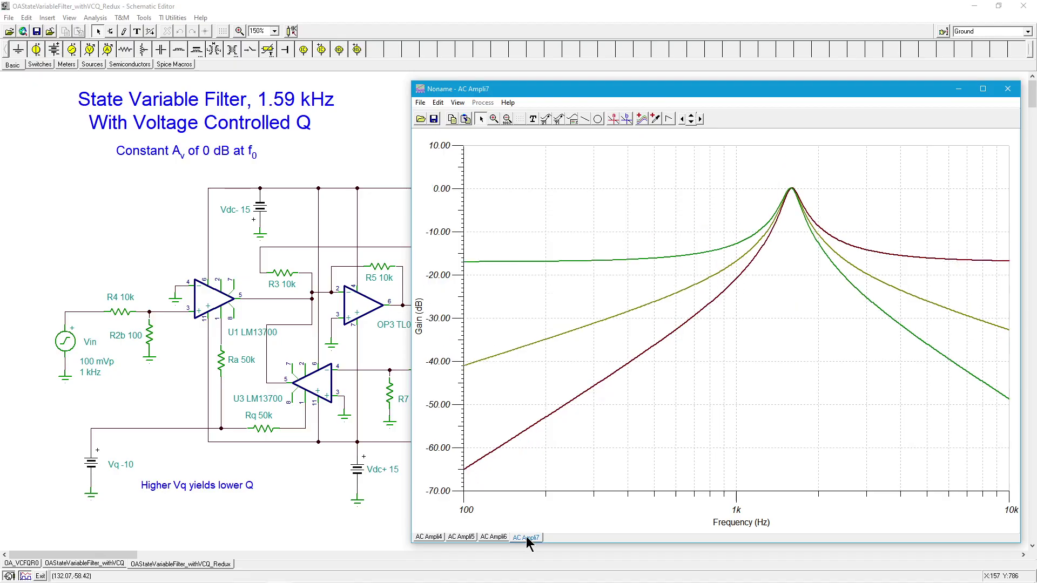
{"action": "left_click", "coordinate": [432, 538]}
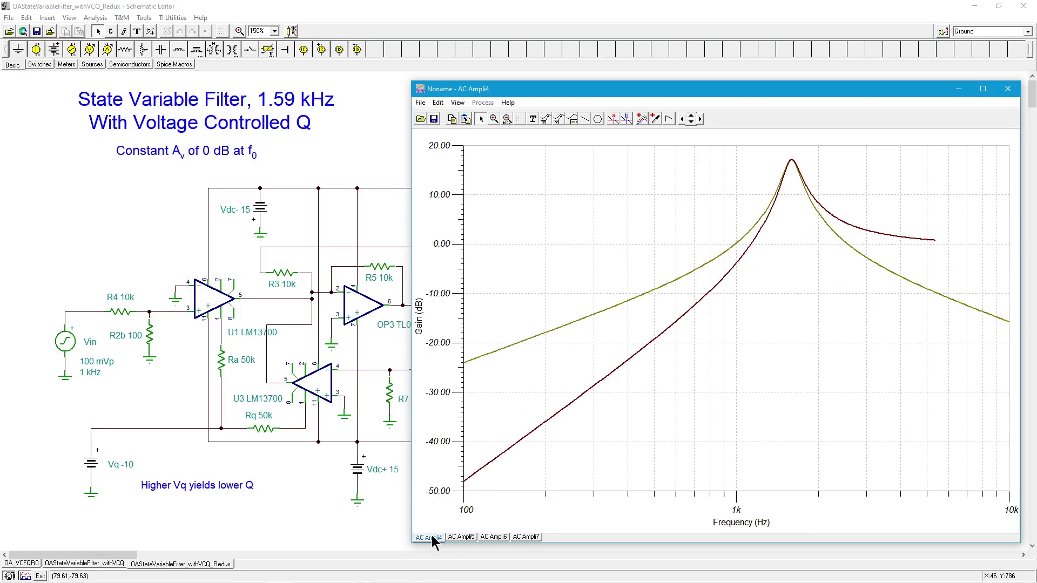
{"action": "left_click", "coordinate": [532, 538]}
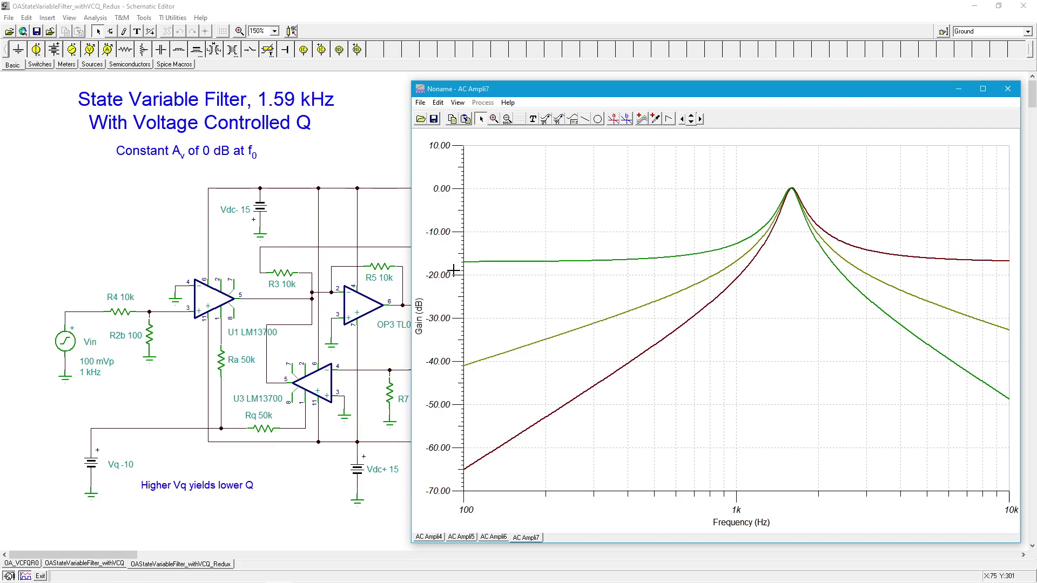
{"action": "left_click", "coordinate": [428, 538]}
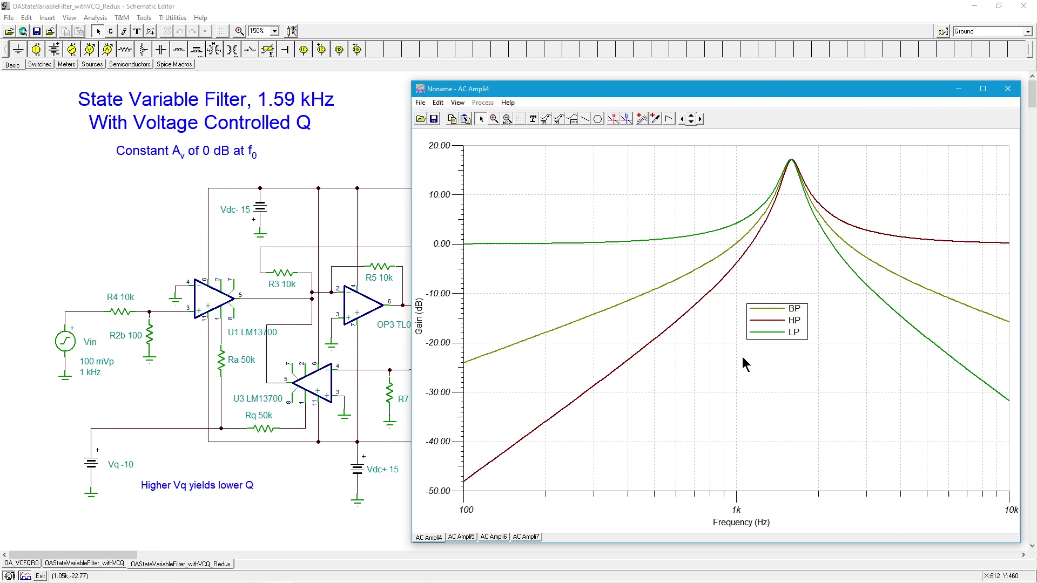
{"action": "left_click", "coordinate": [526, 539]}
{"action": "left_click", "coordinate": [462, 537]}
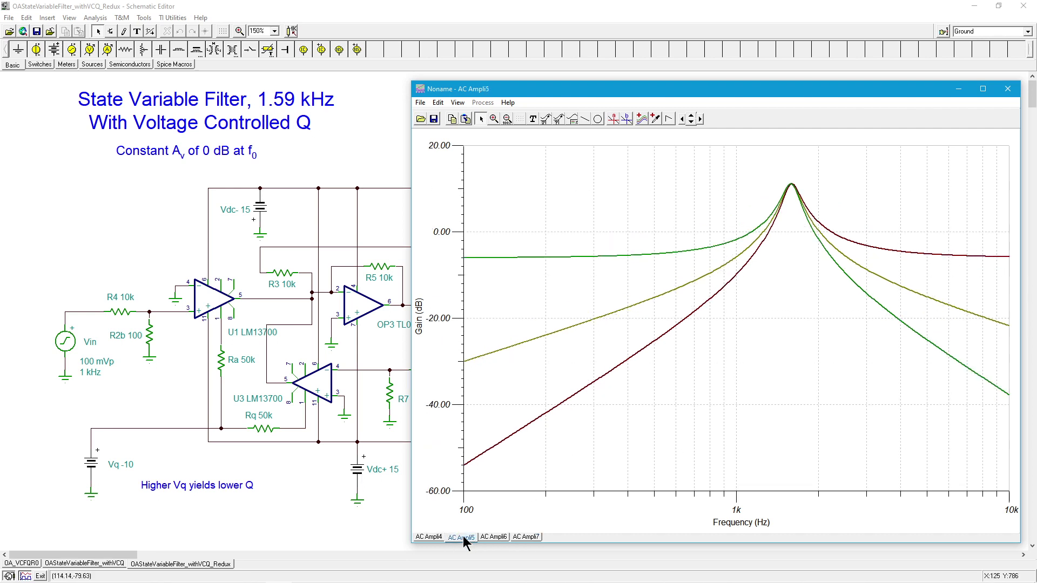
{"action": "left_click", "coordinate": [493, 538]}
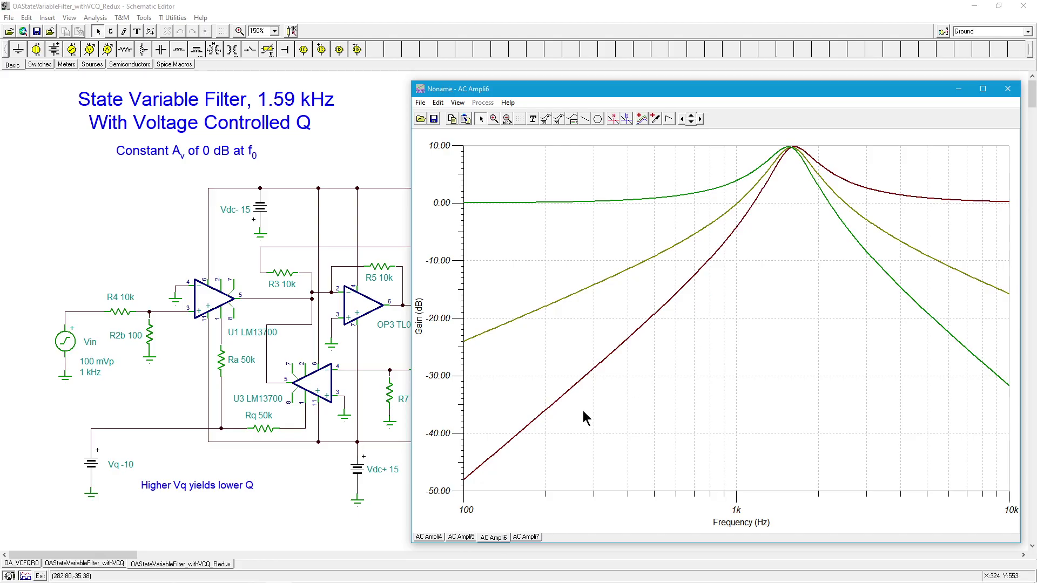
{"action": "left_click", "coordinate": [527, 537]}
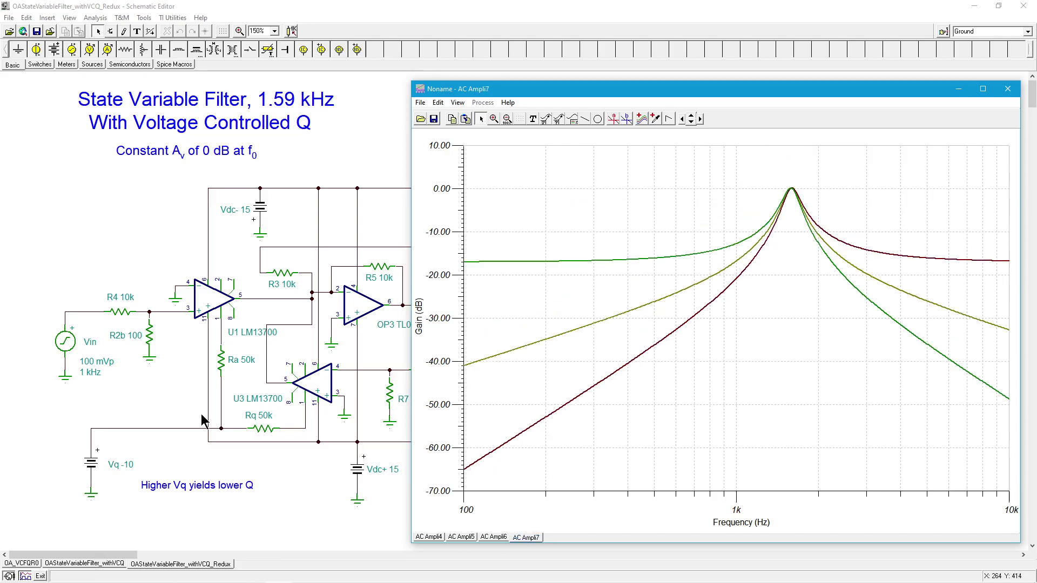
Replace the Vq battery's Voltage value of -10 with 0 V
{"action": "double_click", "coordinate": [92, 464]}
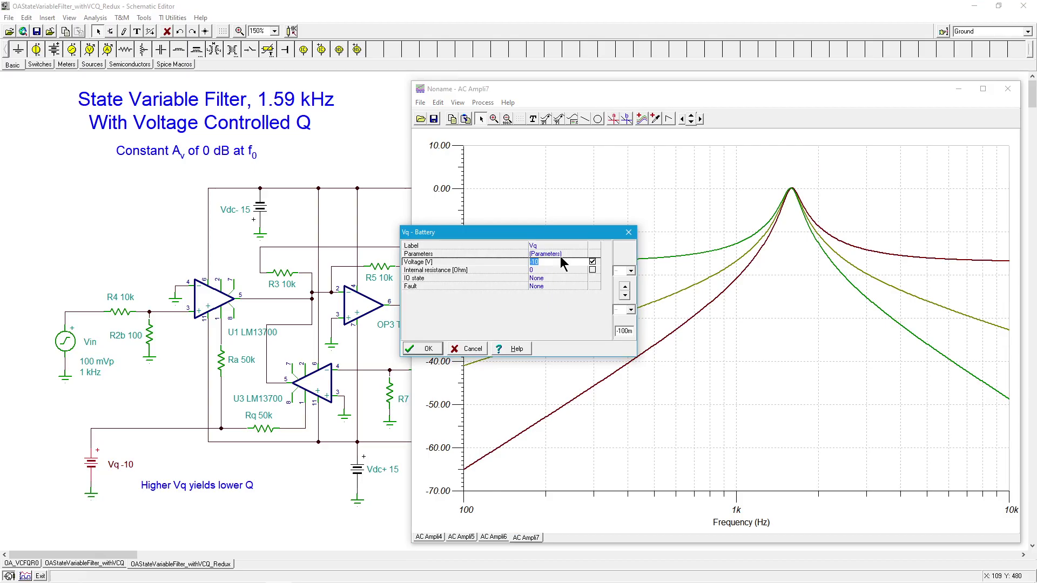
{"action": "left_click", "coordinate": [561, 260]}
{"action": "left_click", "coordinate": [429, 350]}
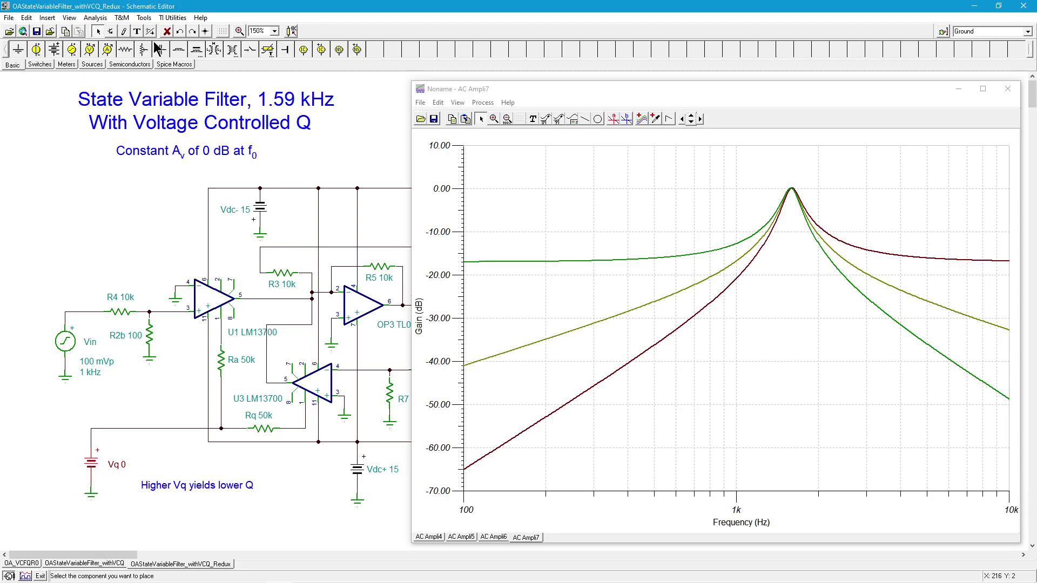
{"action": "left_click", "coordinate": [95, 17]}
Rerun the AC transfer sweep with Vq at 0 V and compare AC Ampli8 against AC Ampli7
{"action": "mouse_move", "coordinate": [208, 97]}
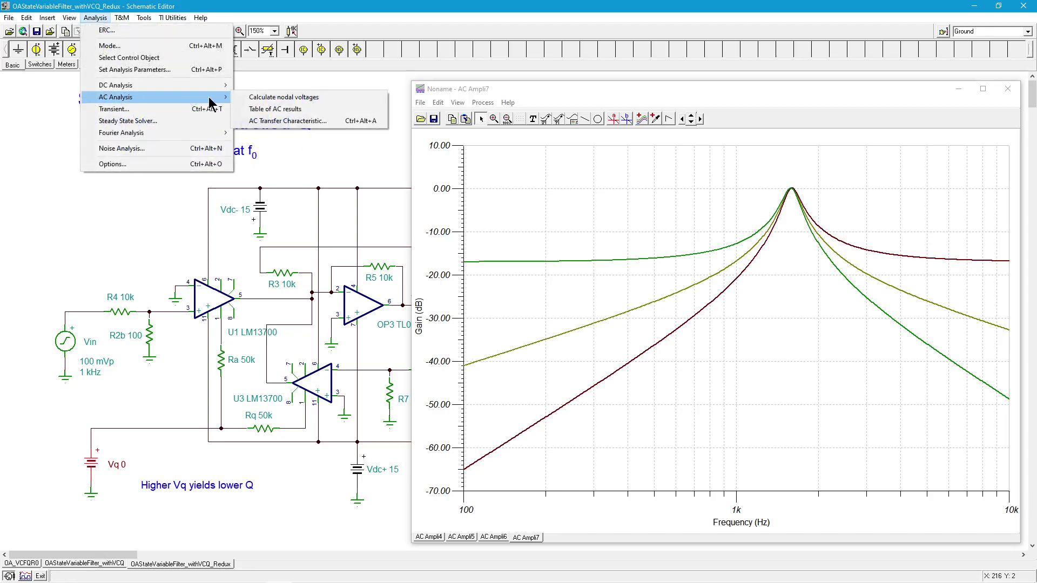
{"action": "left_click", "coordinate": [324, 123]}
{"action": "left_click", "coordinate": [598, 243]}
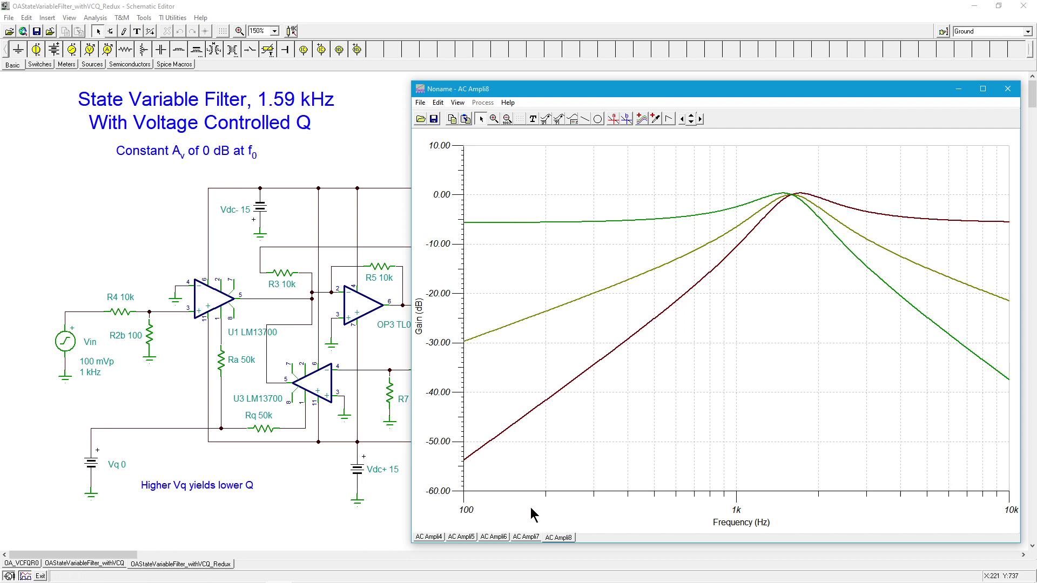
{"action": "left_click", "coordinate": [523, 538]}
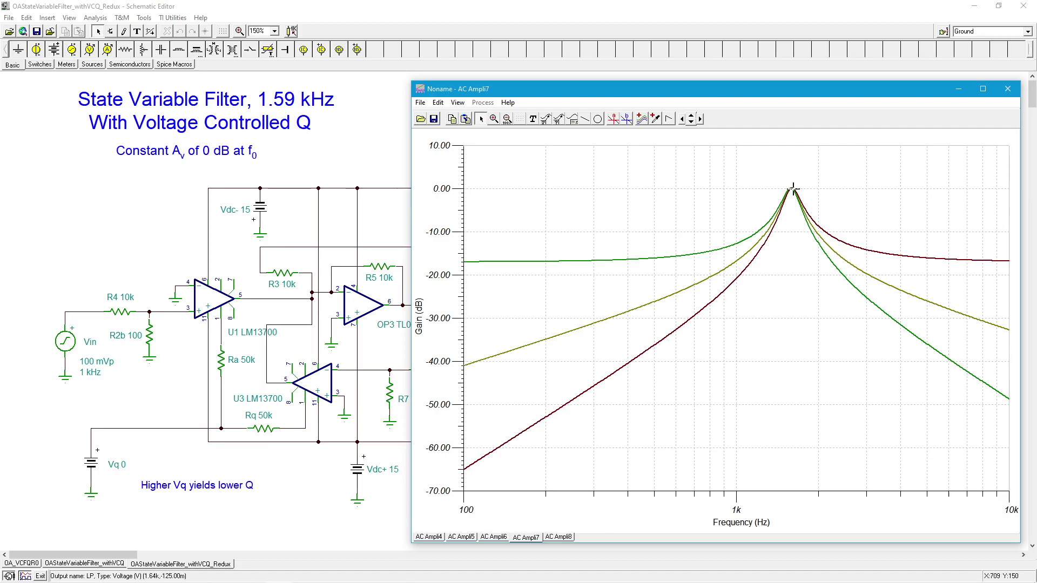
{"action": "left_click", "coordinate": [560, 535]}
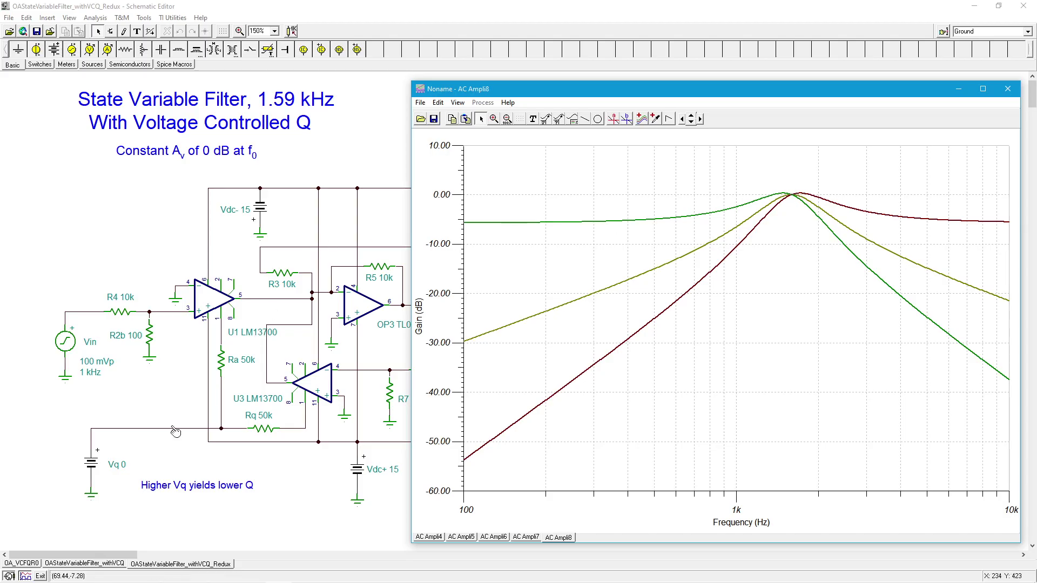
Enter 10 in the Vq battery's Voltage [V] field and confirm
{"action": "left_click", "coordinate": [93, 466]}
{"action": "double_click", "coordinate": [93, 466]}
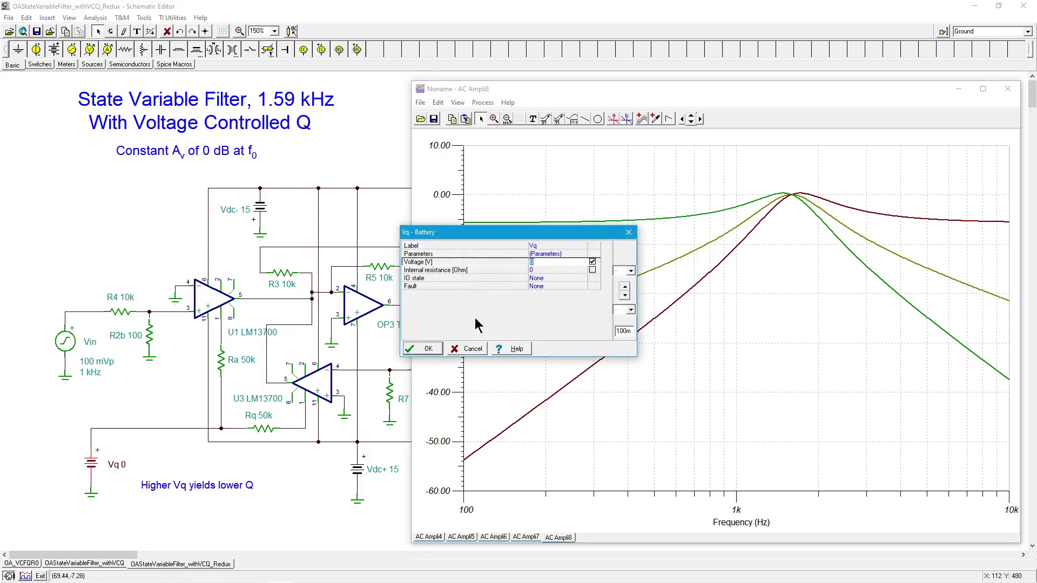
{"action": "type", "text": "1"}
{"action": "left_click", "coordinate": [428, 349]}
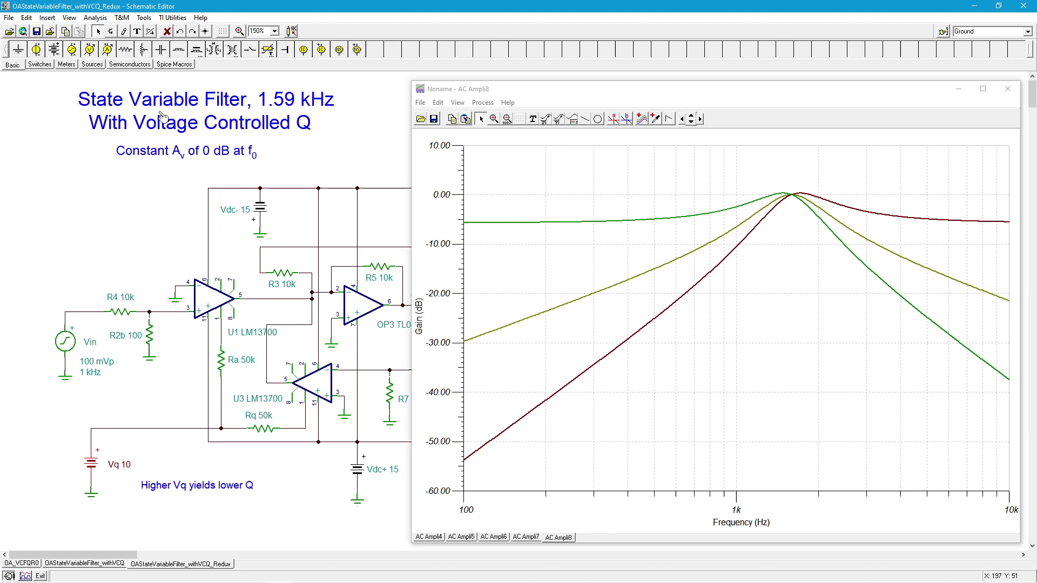
Rerun the AC transfer sweep at Vq 10 V, review AC Ampli9, then close that plot
{"action": "left_click", "coordinate": [97, 18]}
{"action": "mouse_move", "coordinate": [143, 99]}
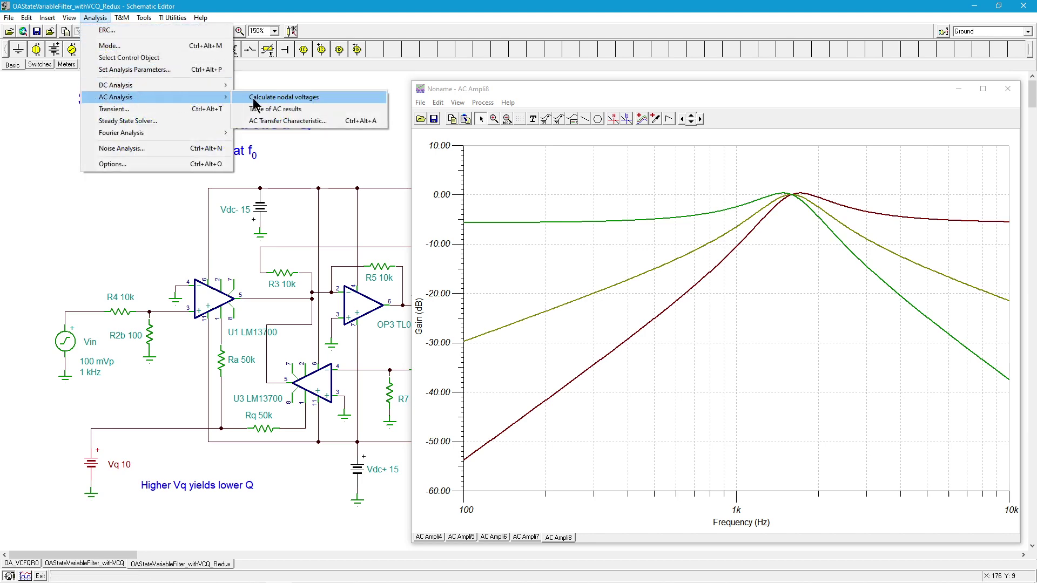
{"action": "left_click", "coordinate": [305, 121]}
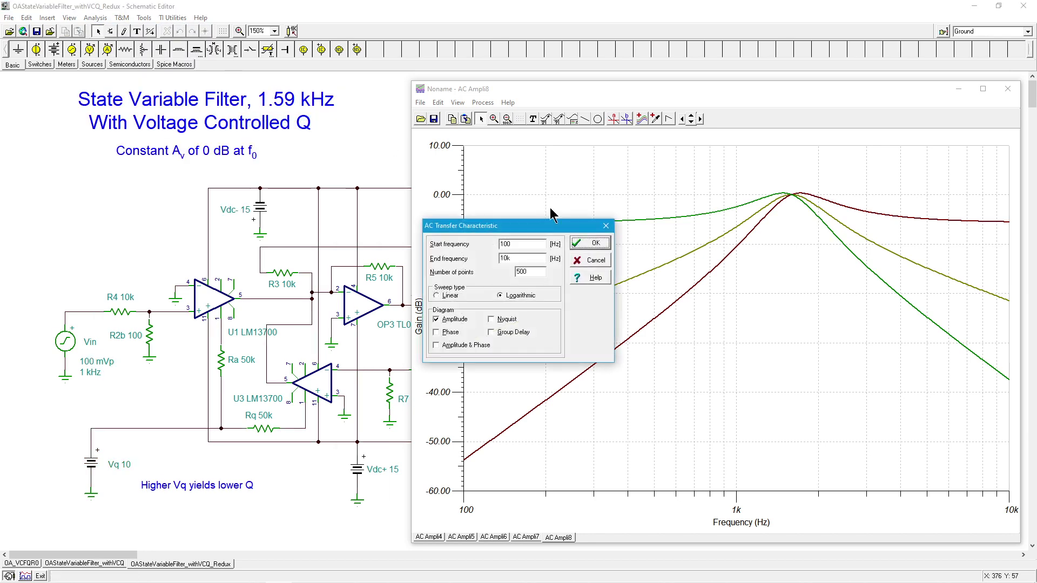
{"action": "left_click", "coordinate": [597, 244]}
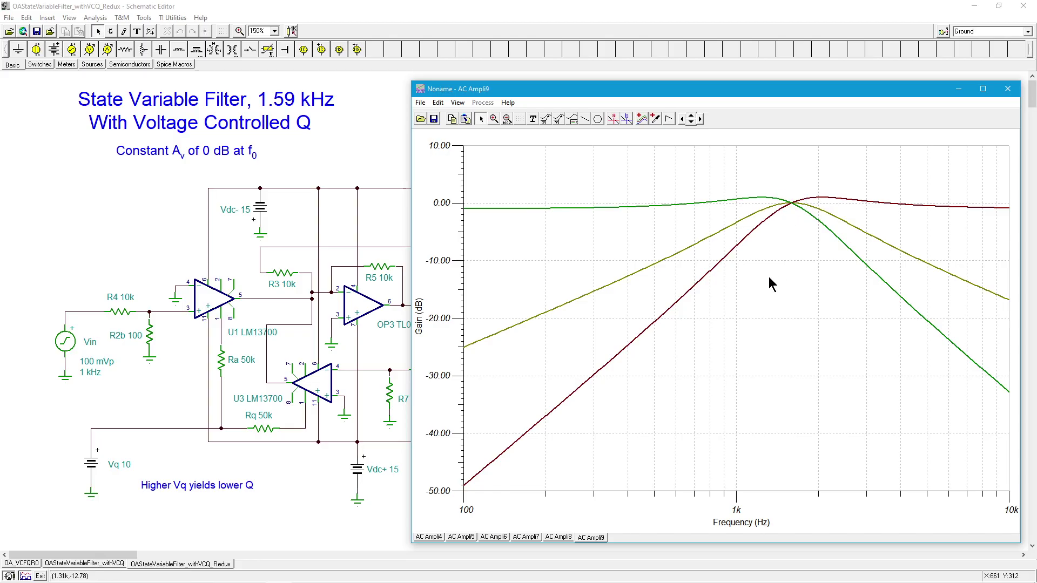
{"action": "left_click", "coordinate": [1007, 92]}
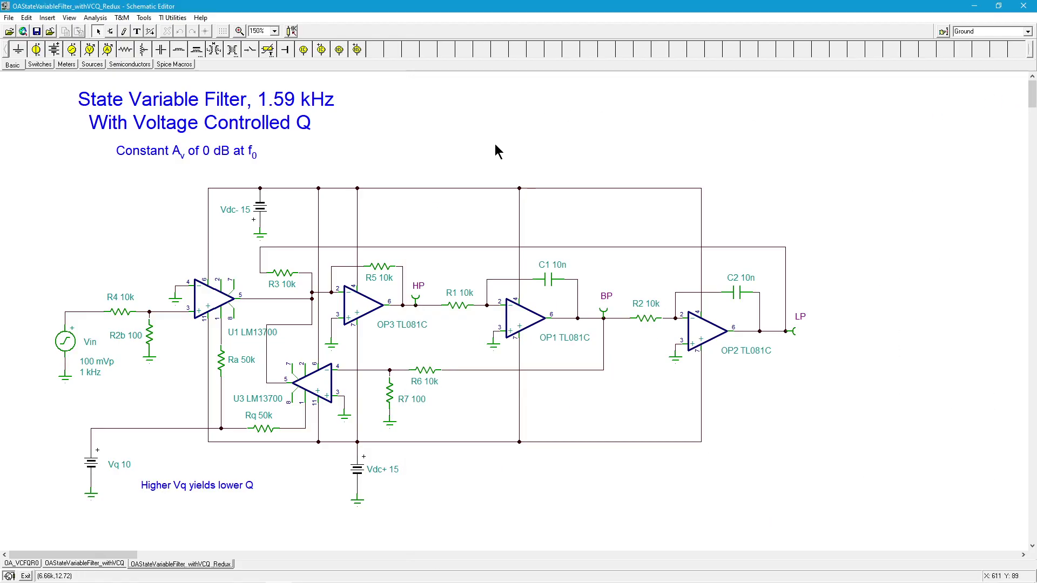